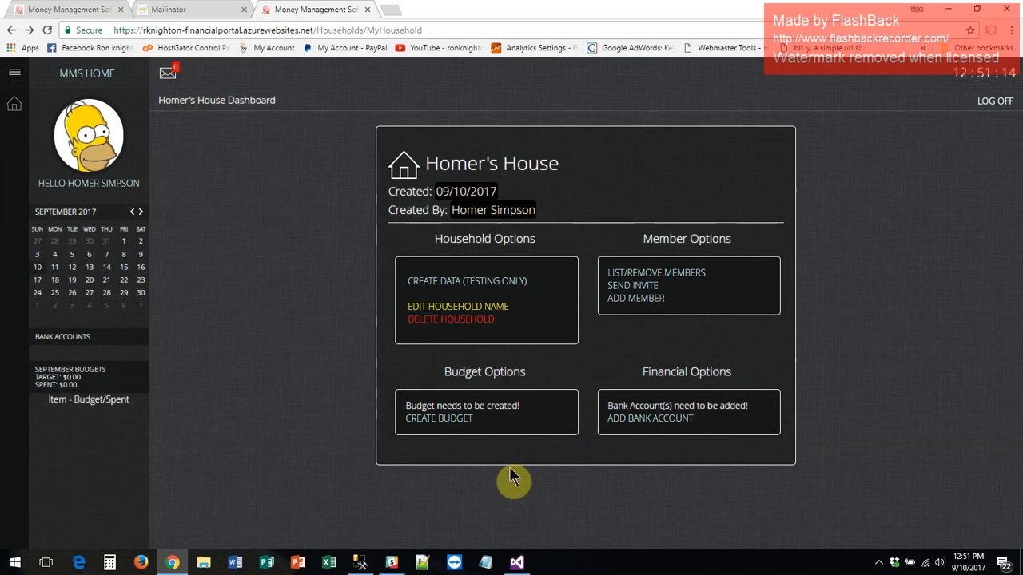
Step: Start adding a bank account to the household and name it "Homer's Checking"
click(631, 418)
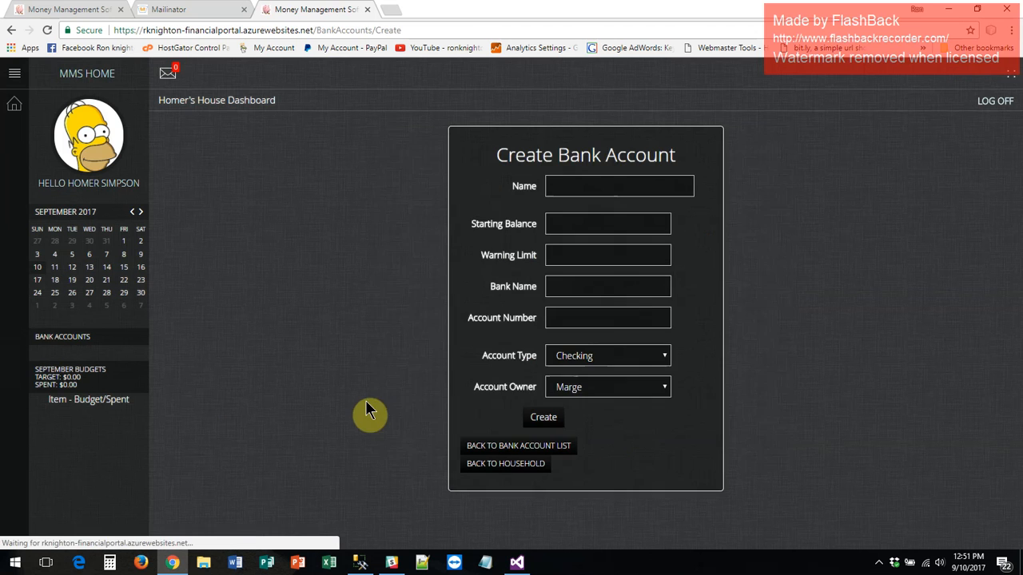
click(567, 186)
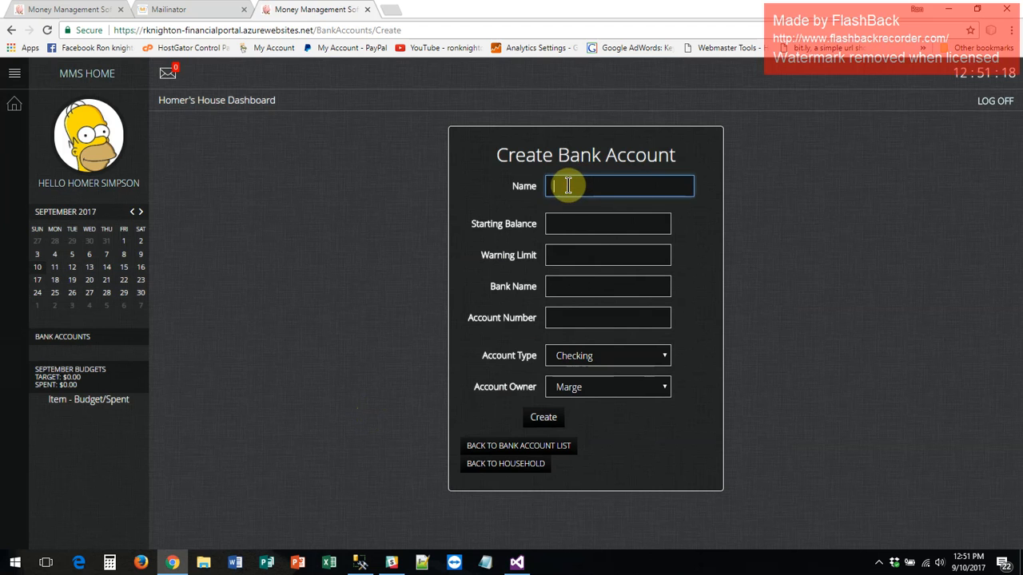
text(Ho)
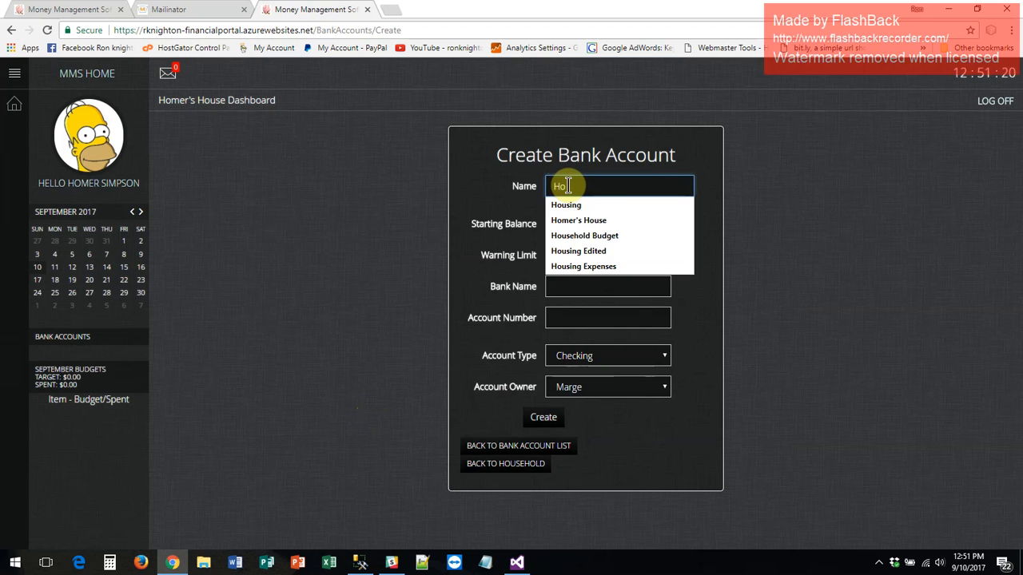
text(mer's)
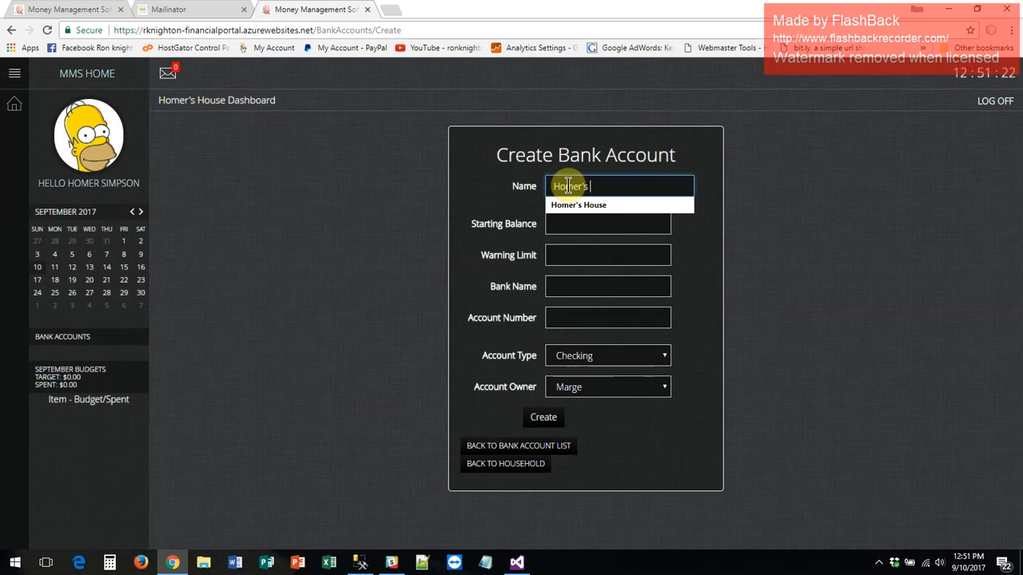
text( Checking)
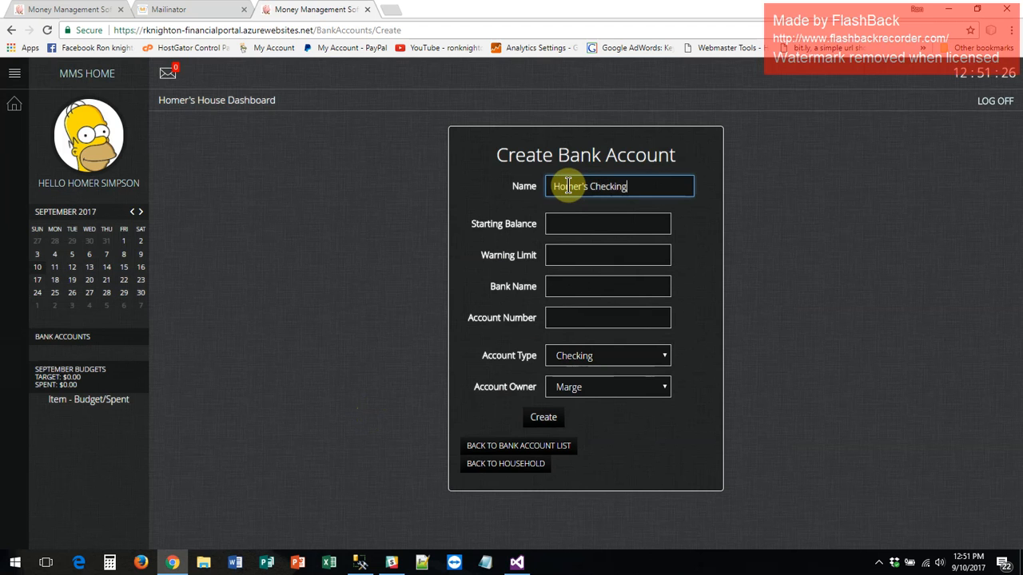
Step: Set the new account's starting balance to 3000 and its warning limit to 125
click(595, 226)
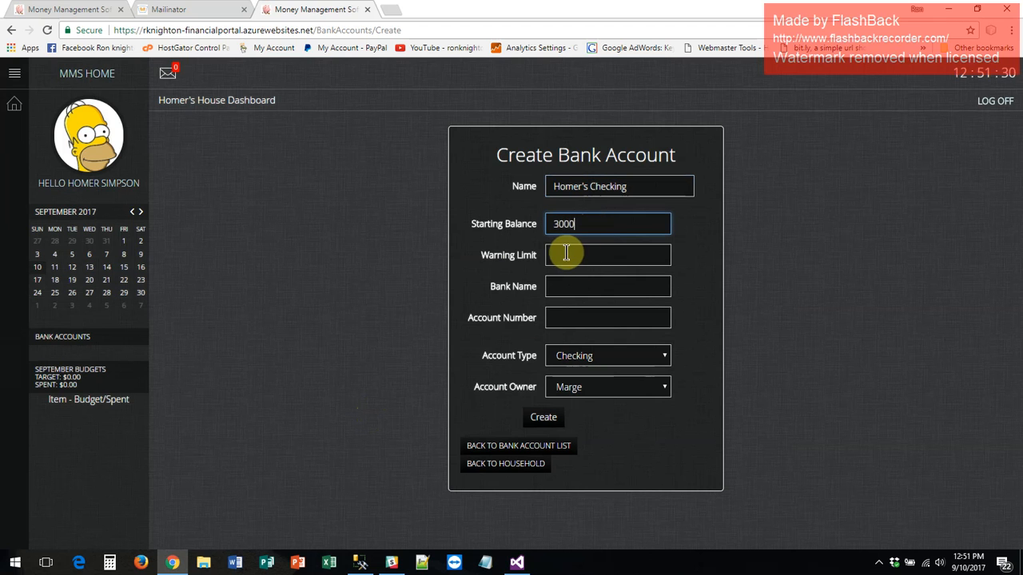
click(567, 251)
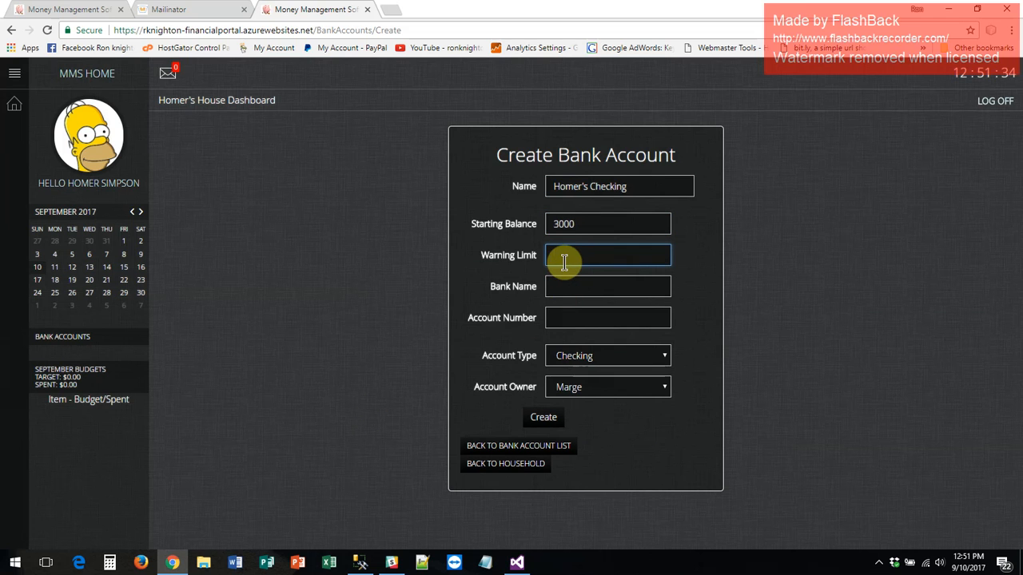
click(564, 262)
text(125)
Step: Enter First Bank as the bank name and fill in the account number
click(567, 284)
text(F)
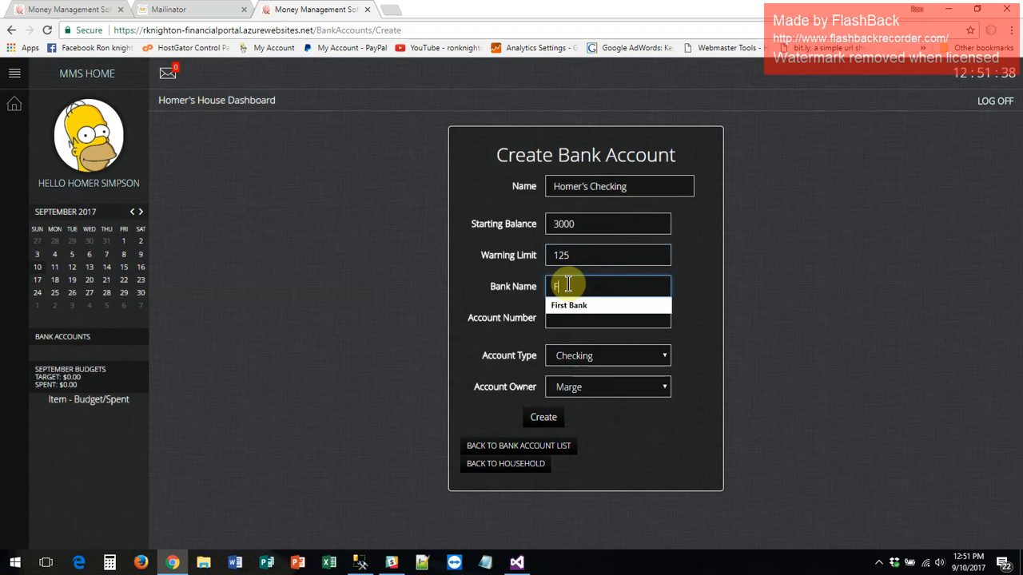
click(548, 310)
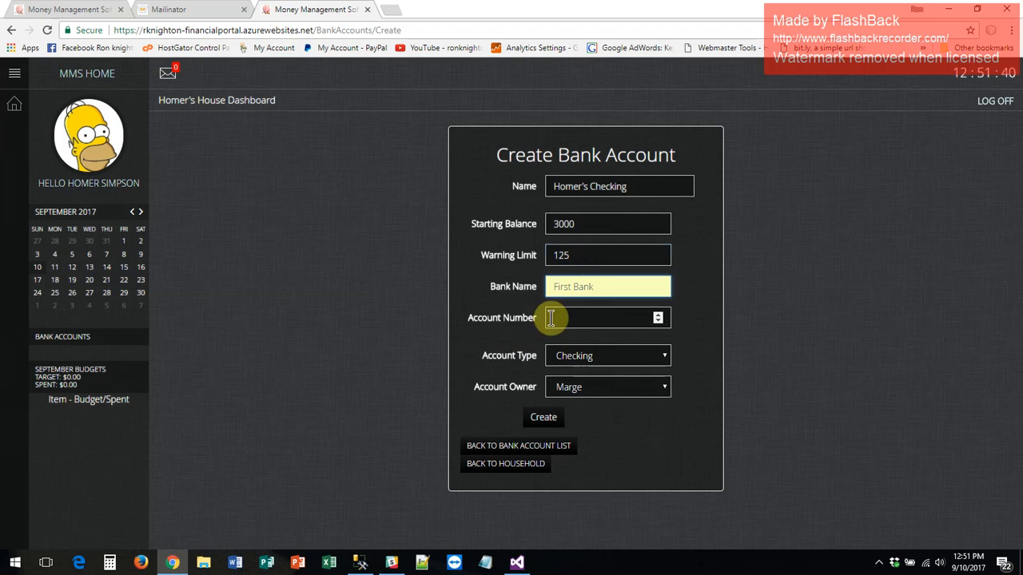
click(552, 318)
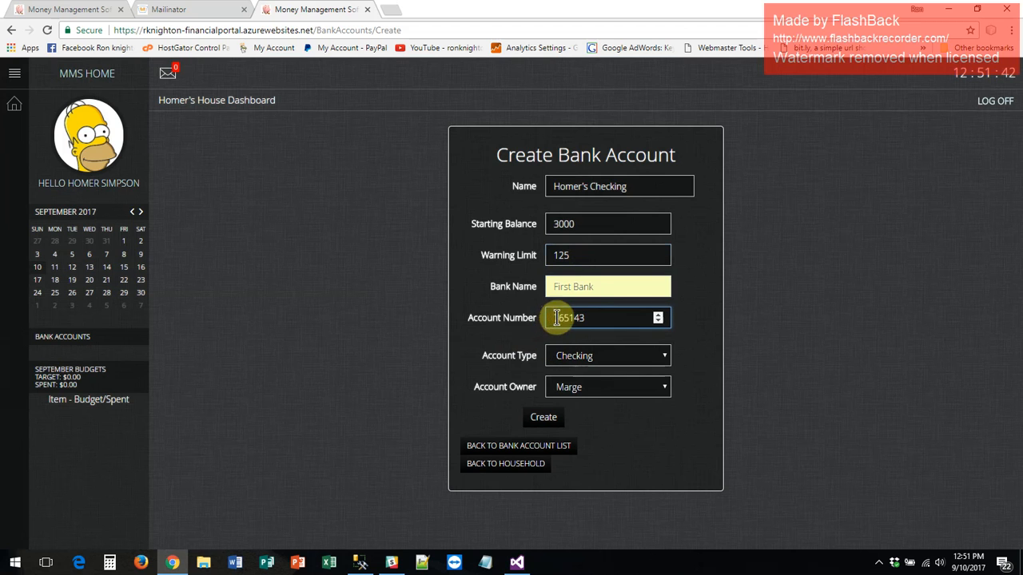
Step: Choose Homer as the account owner and create the bank account
click(664, 389)
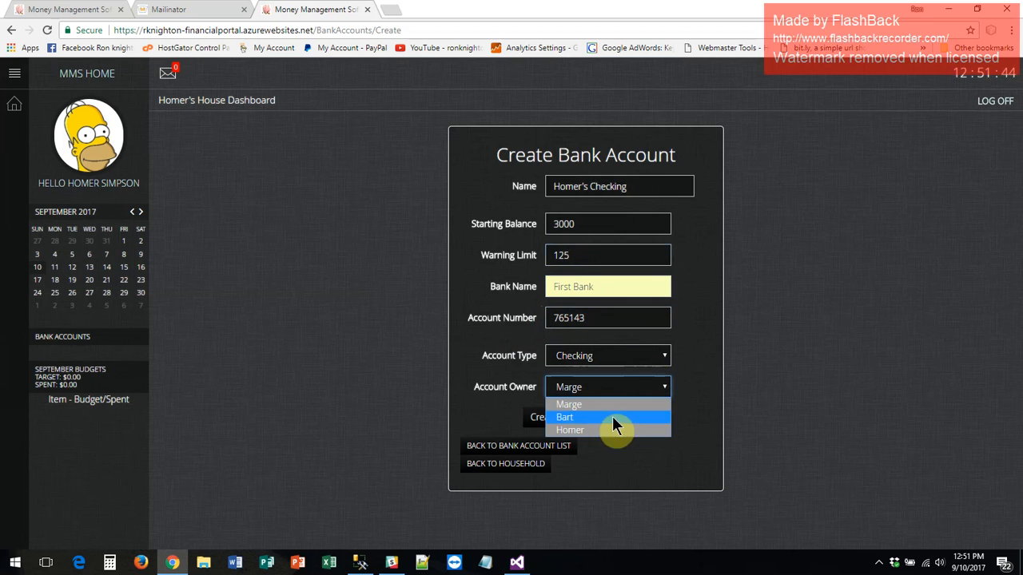
click(600, 429)
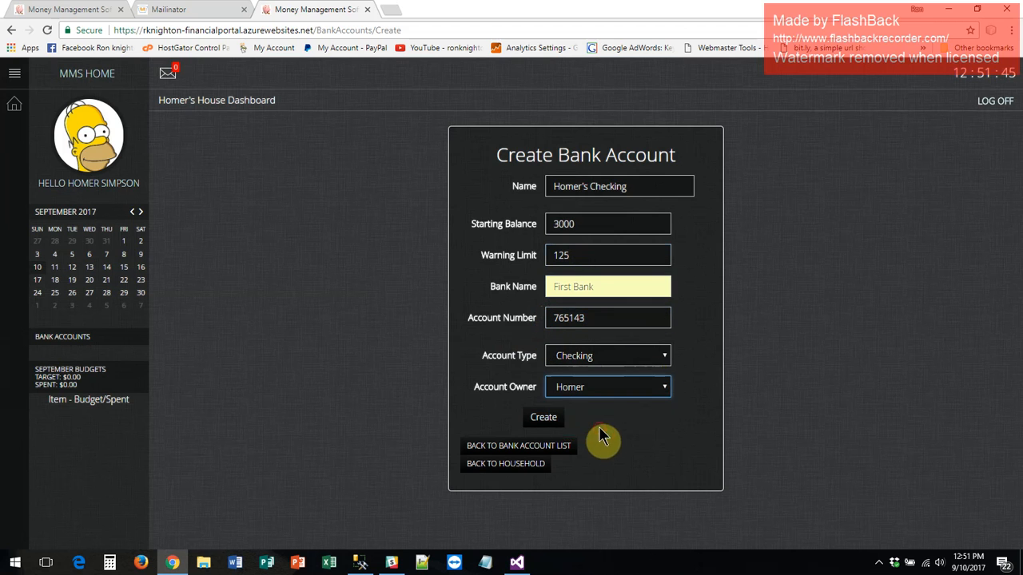
click(544, 419)
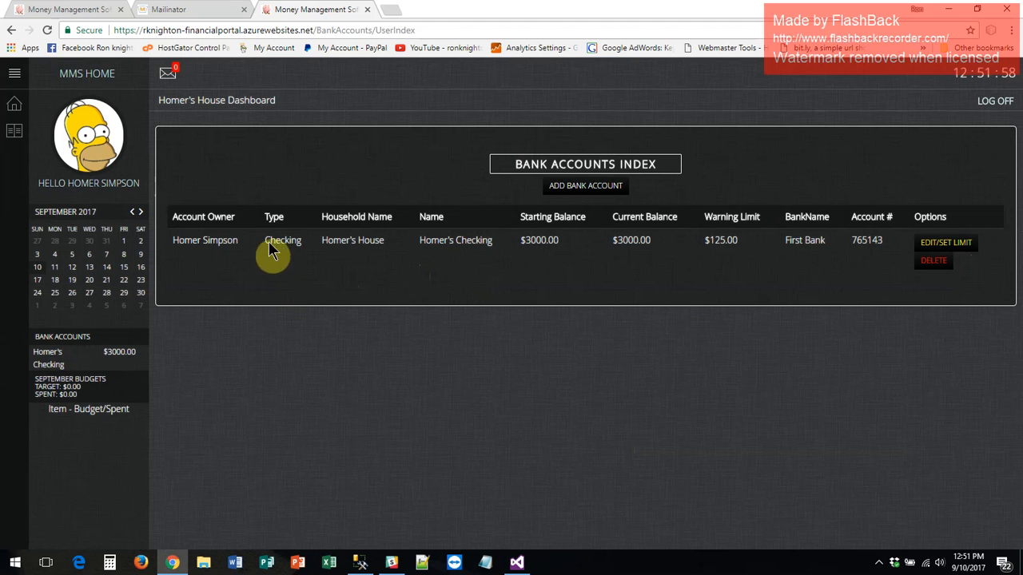
Step: Return to the household dashboard and start a new budget named "Homer's Budget" with a monthly amount of 3200
click(14, 112)
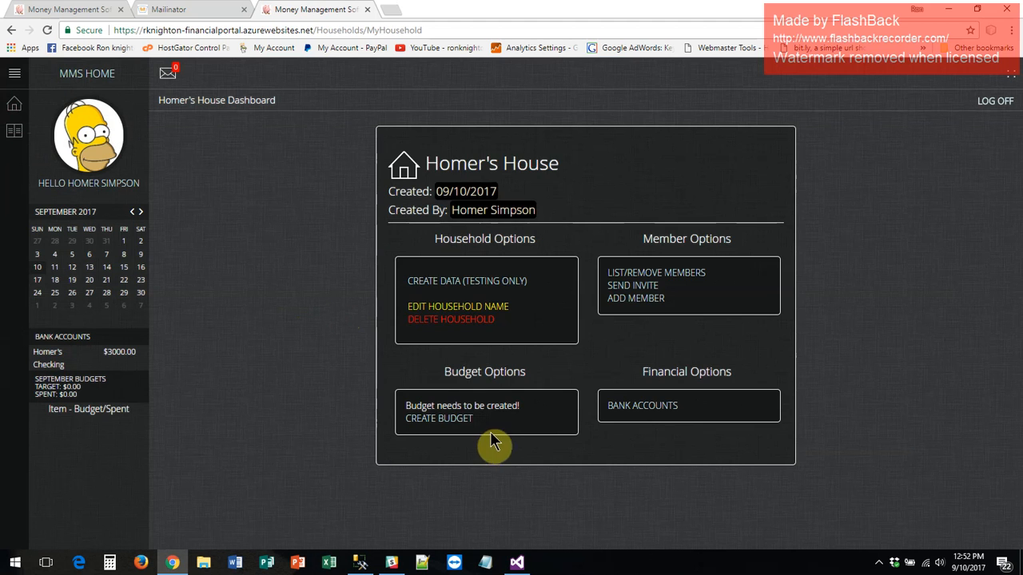
click(457, 421)
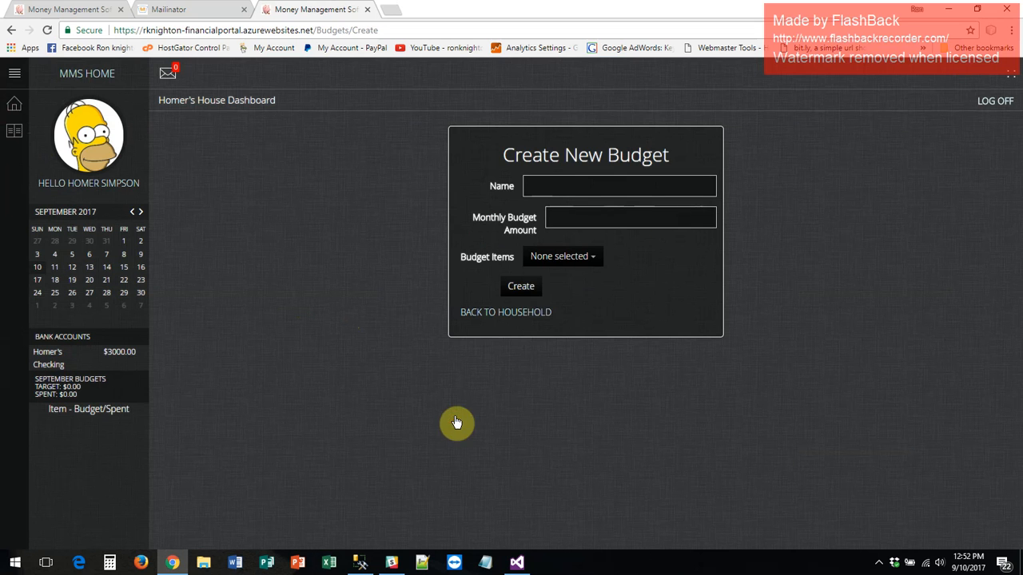
click(539, 185)
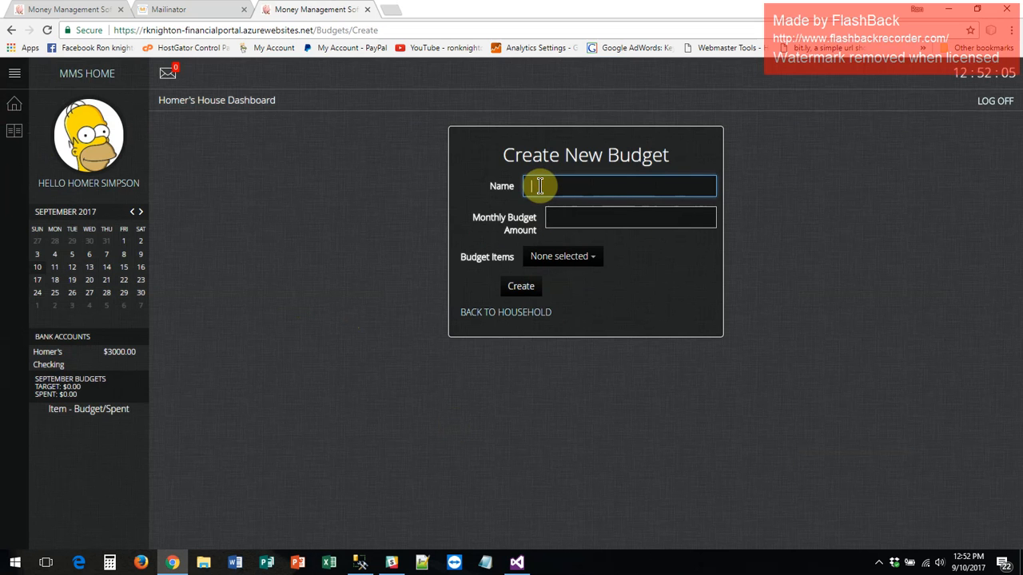
text(Homer's)
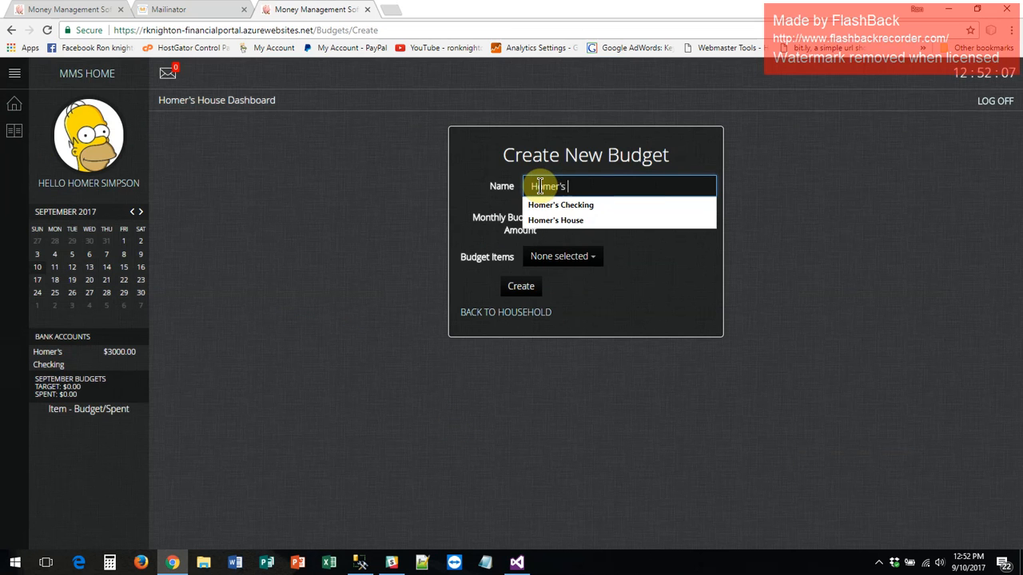
text( Budget)
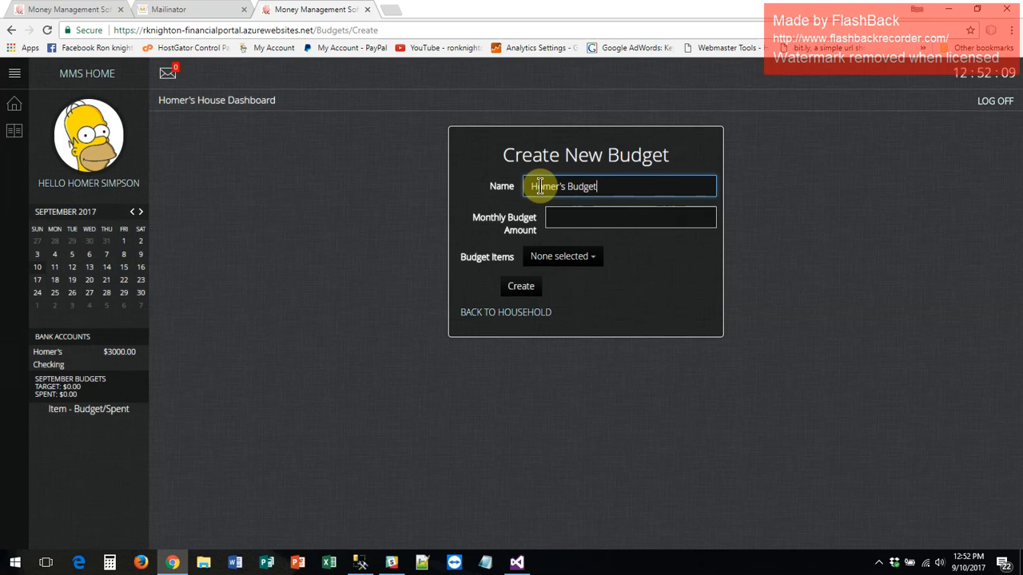
click(565, 218)
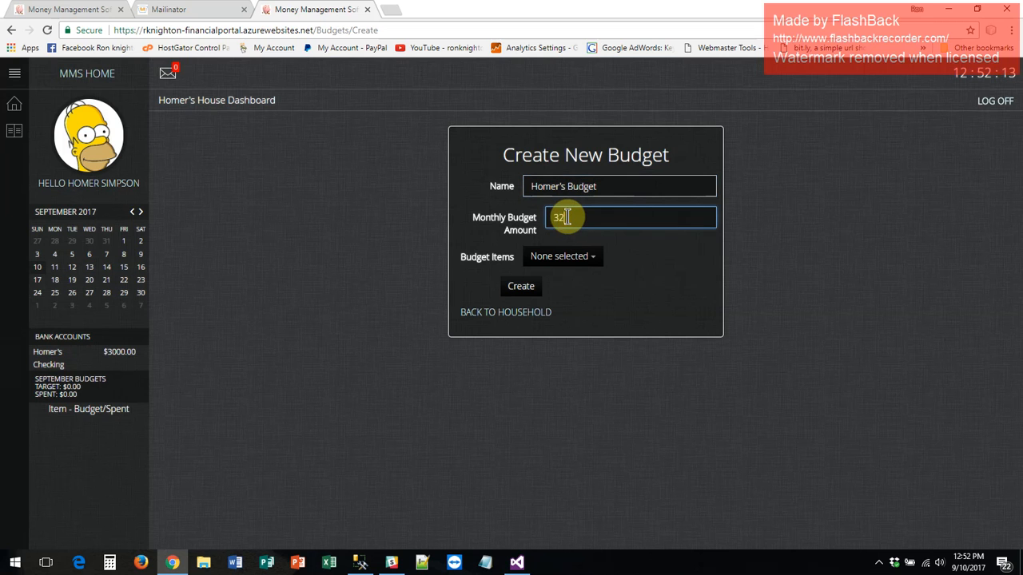
Step: Include every budget item from Electric through Cell Phone except Rent, and create the budget
click(581, 256)
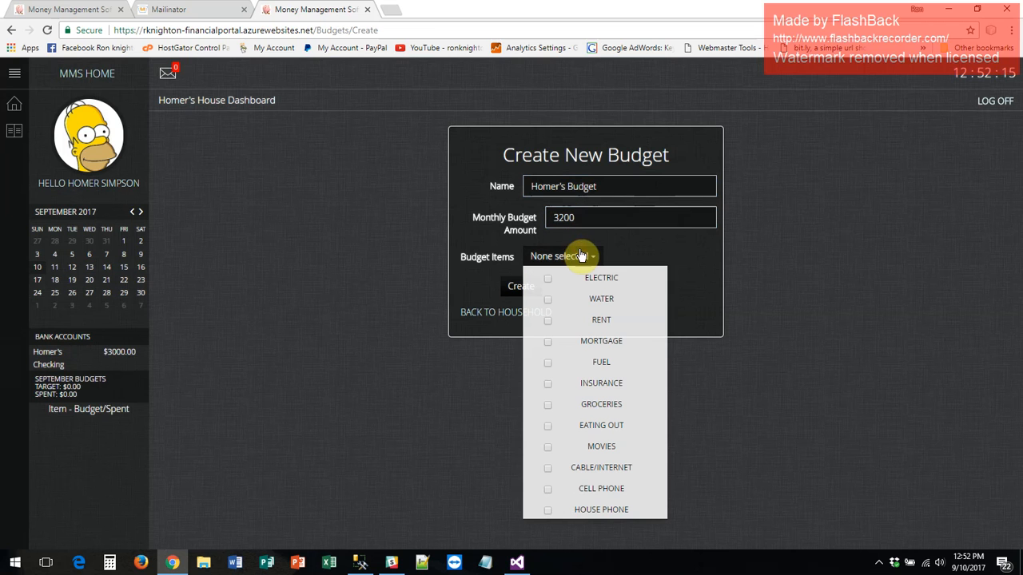
click(575, 279)
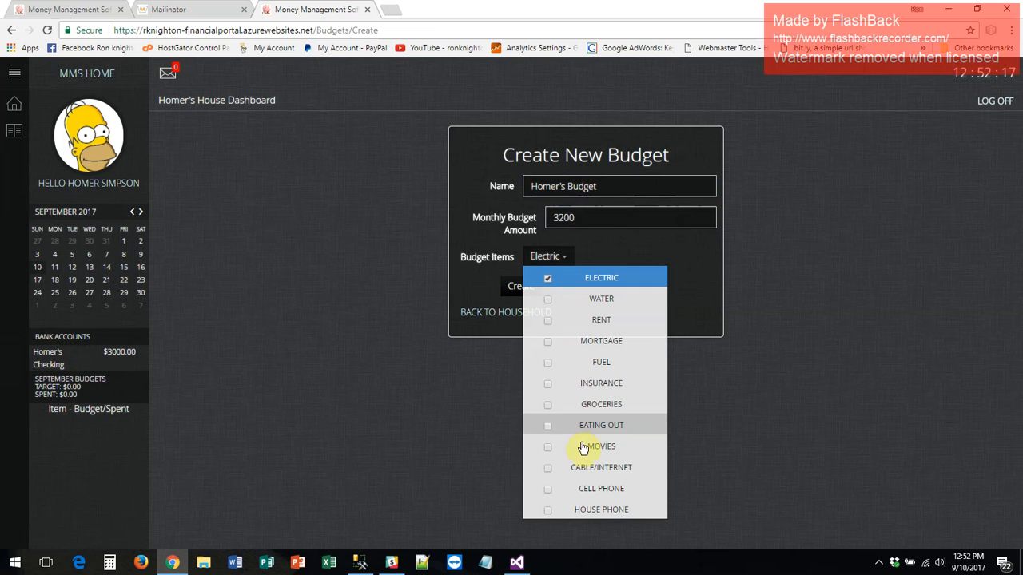
shift+click(596, 489)
click(559, 322)
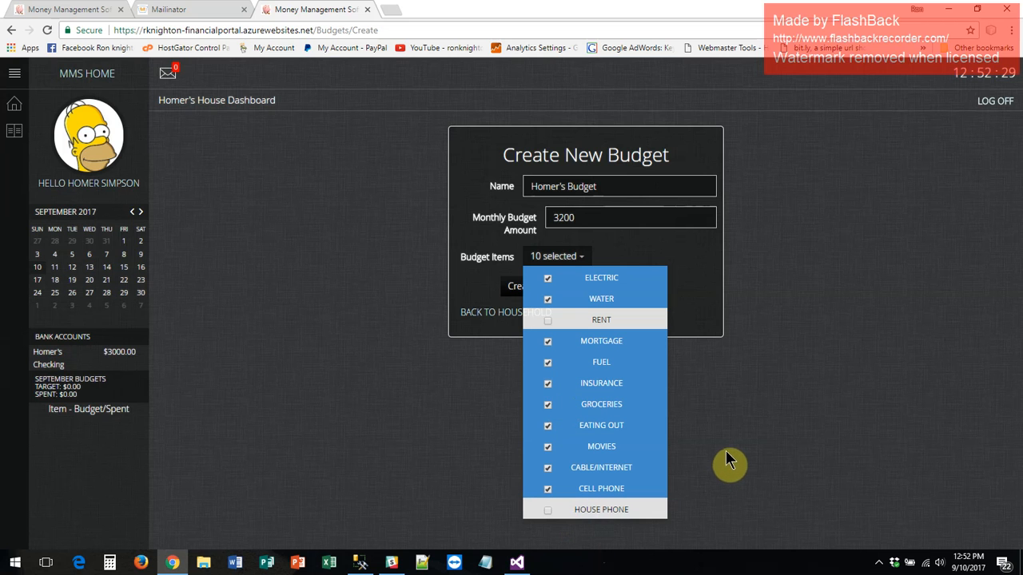
click(761, 418)
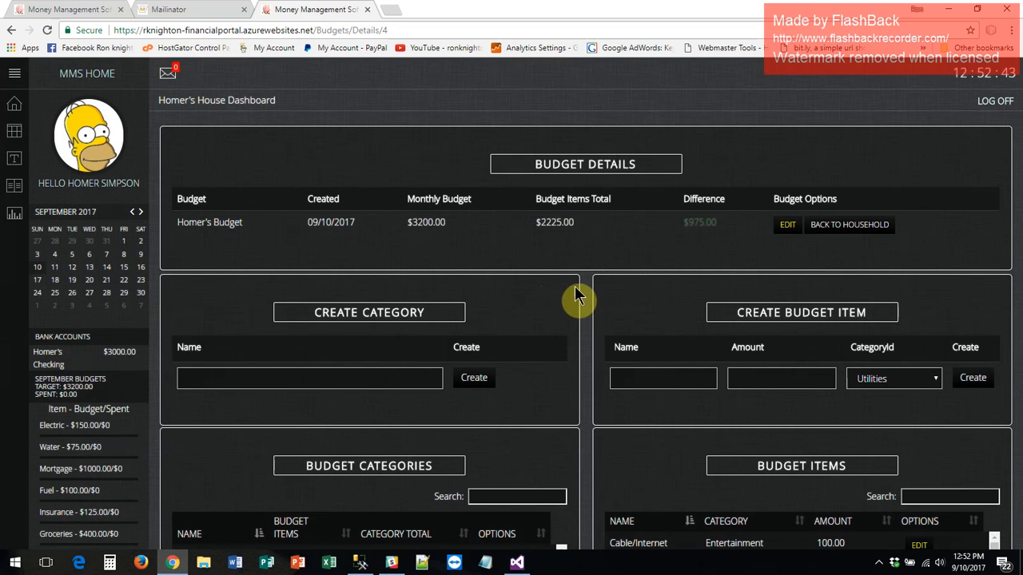
Step: Review the new budget's details, comparing its monthly amount and item total with the listed categories and budget items
scroll(589, 292, down, 2)
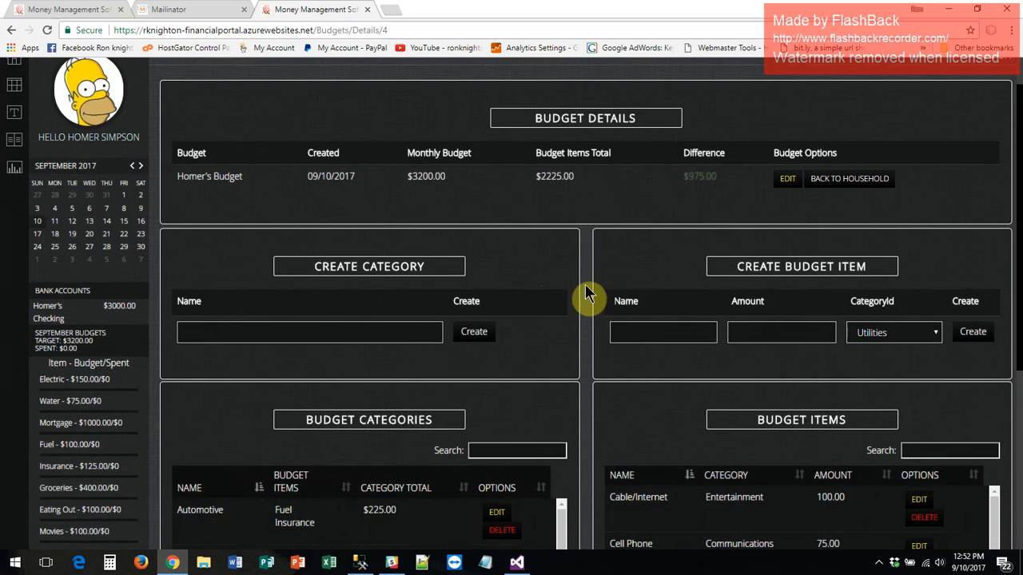
scroll(590, 293, up, 1)
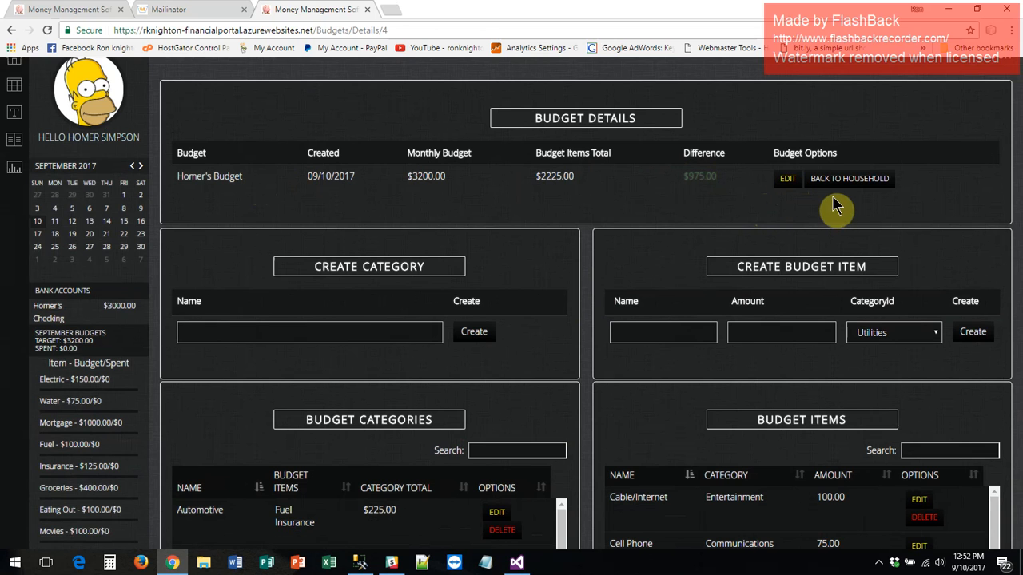
scroll(655, 236, down, 3)
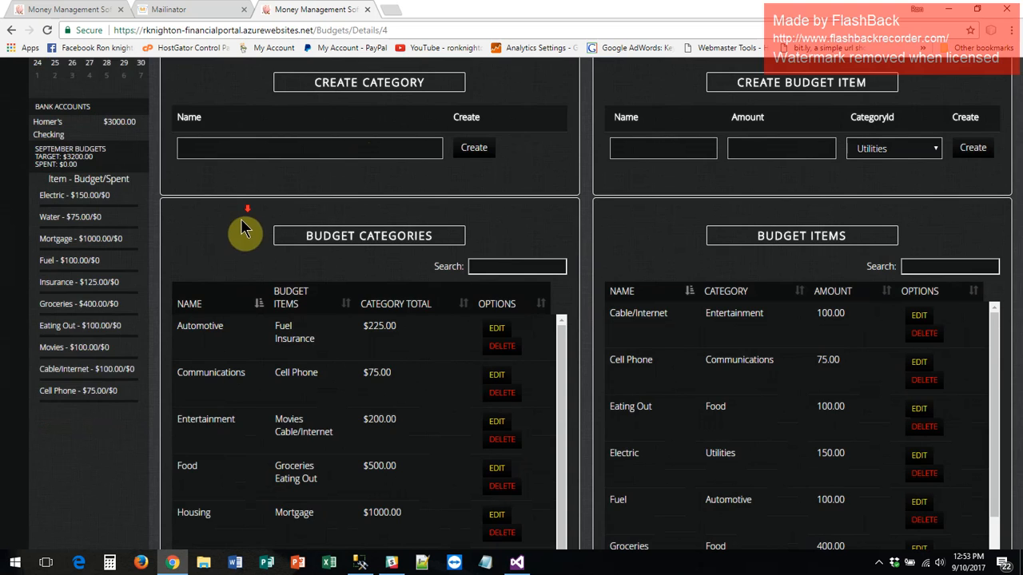
scroll(245, 229, down, 2)
scroll(339, 232, up, 2)
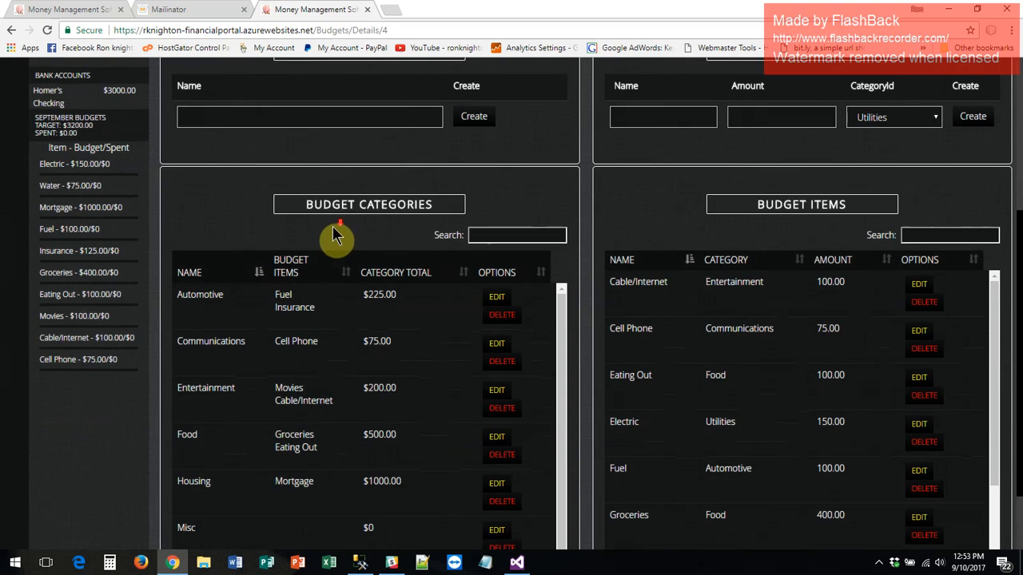
scroll(338, 235, down, 1)
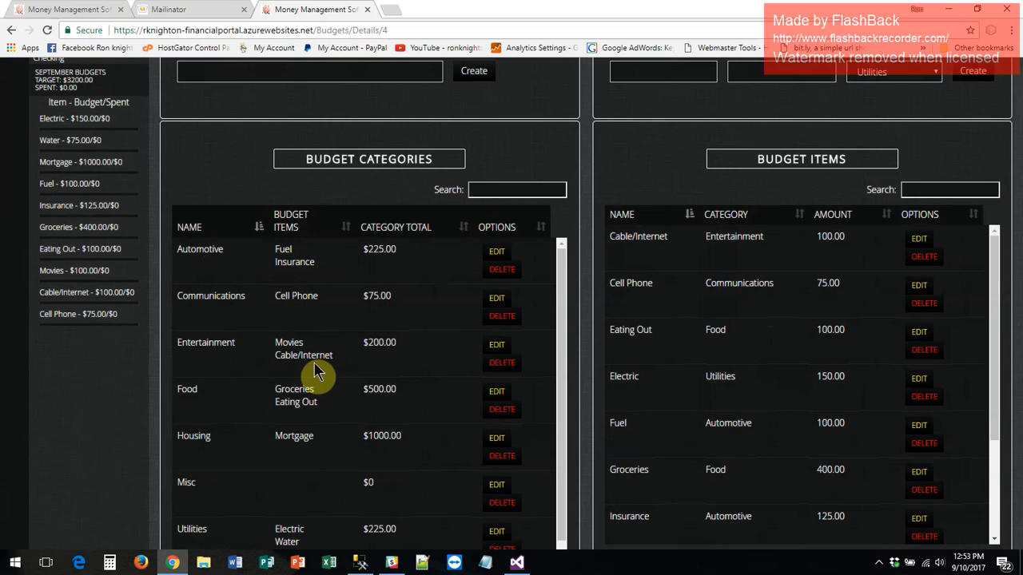
scroll(332, 335, down, 1)
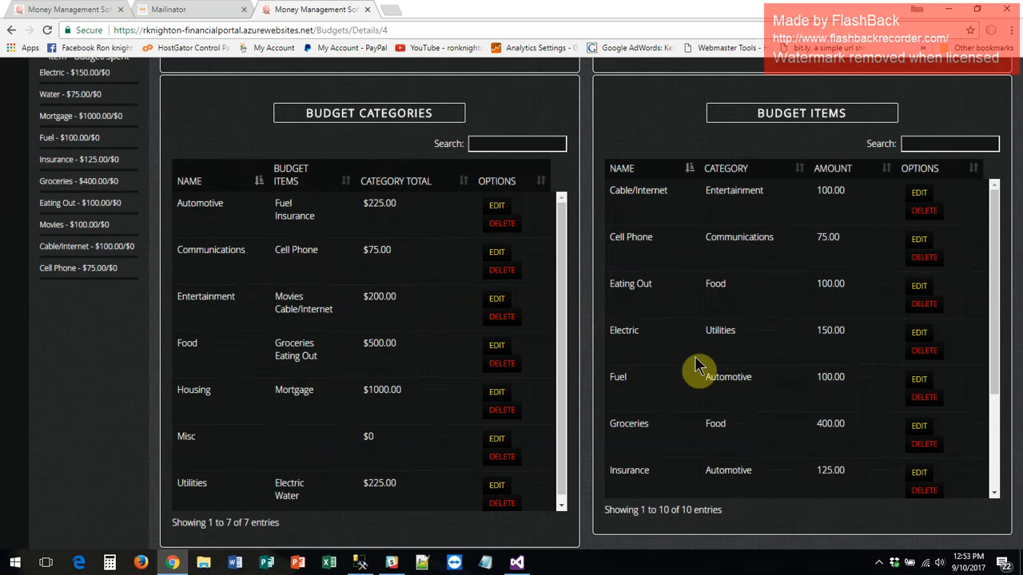
scroll(695, 363, up, 4)
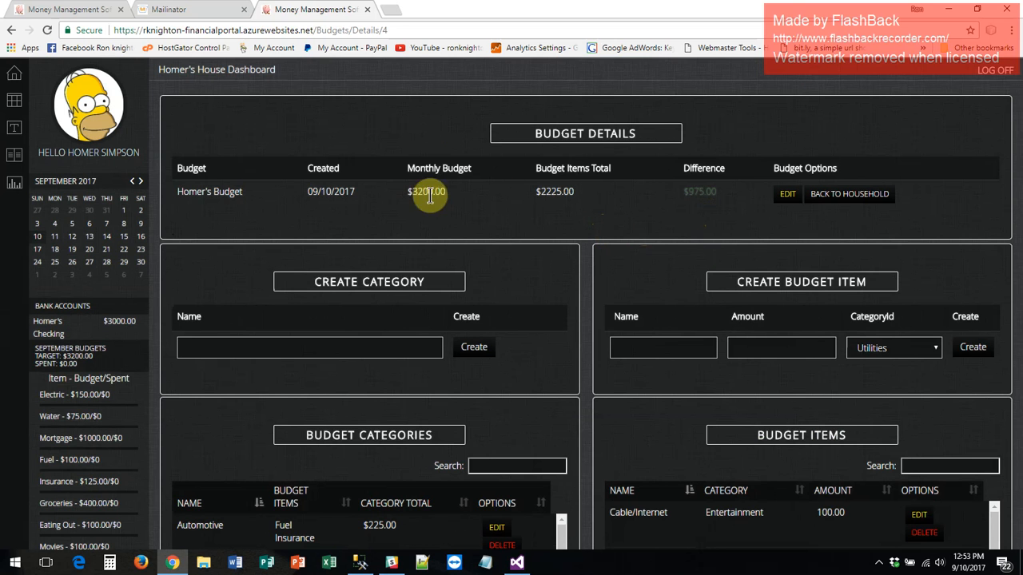
scroll(730, 375, down, 2)
scroll(739, 372, down, 3)
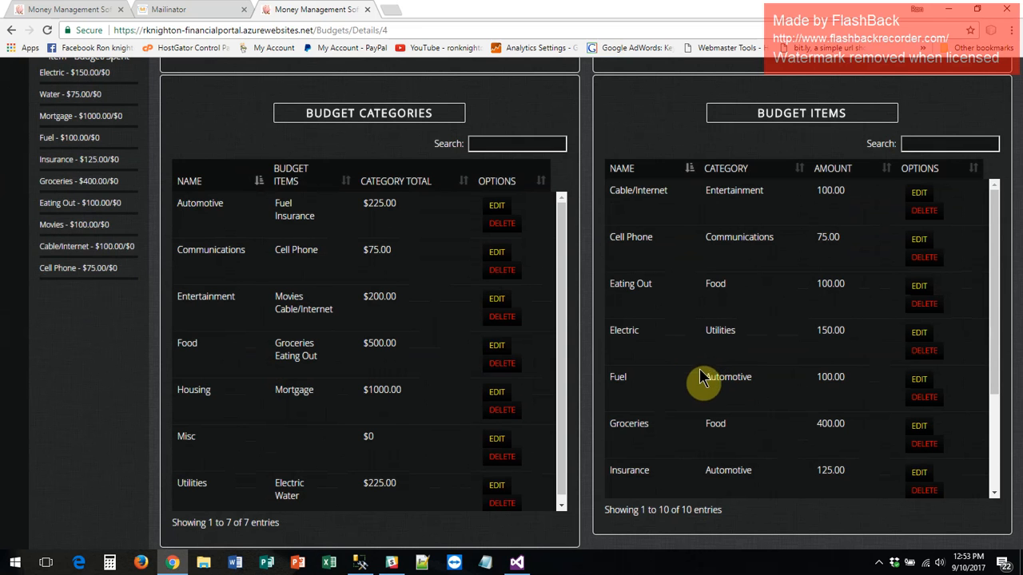
scroll(695, 376, up, 1)
scroll(584, 256, up, 3)
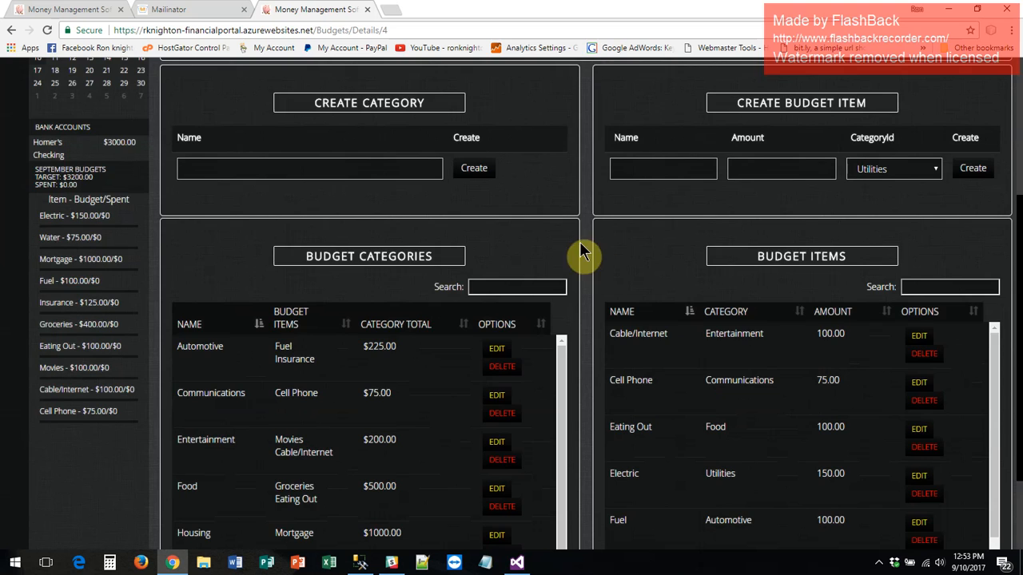
Step: Create a new budget category named "Savings"
scroll(639, 275, down, 1)
scroll(659, 286, down, 1)
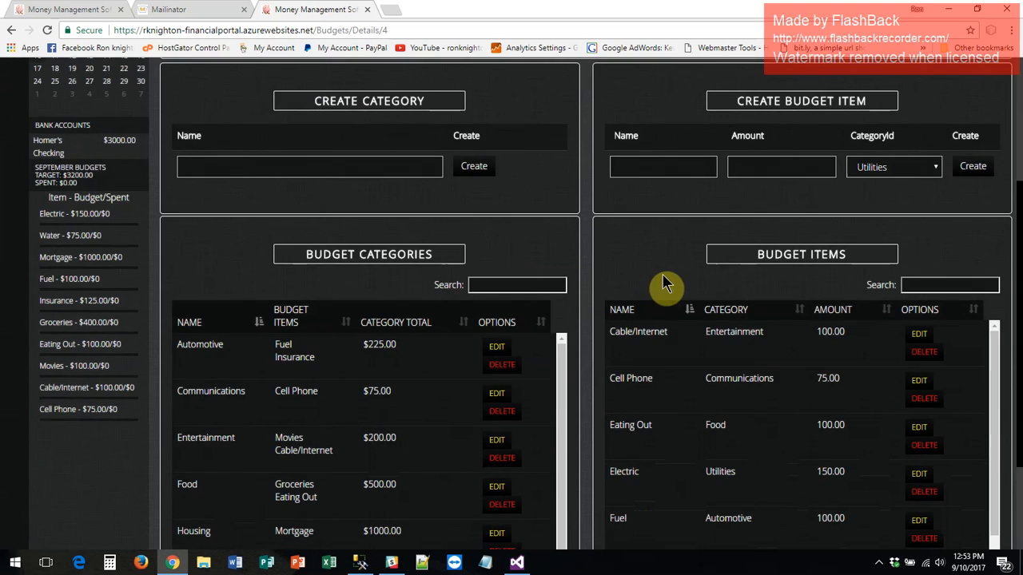
scroll(536, 335, down, 1)
scroll(360, 240, down, 1)
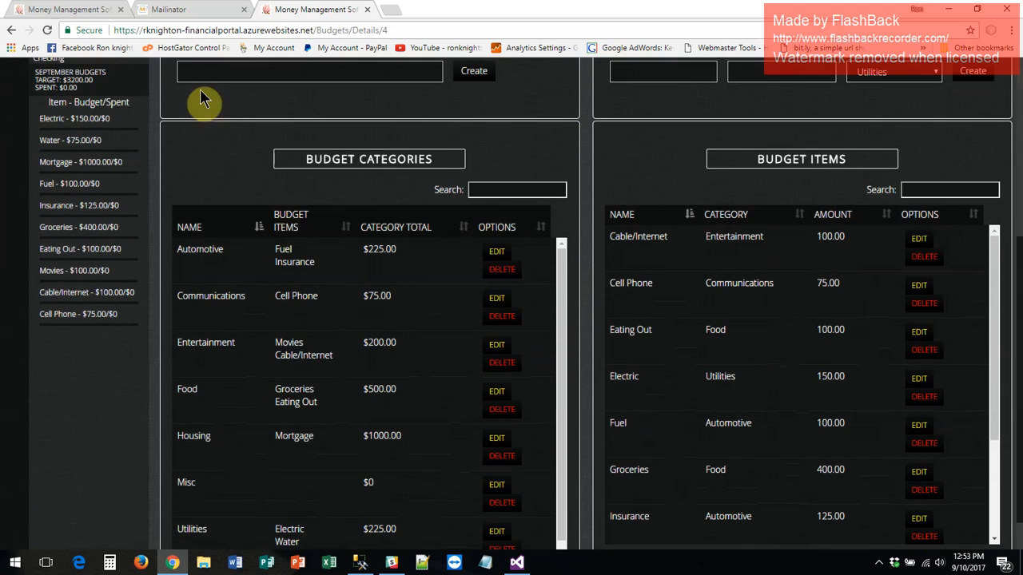
click(195, 72)
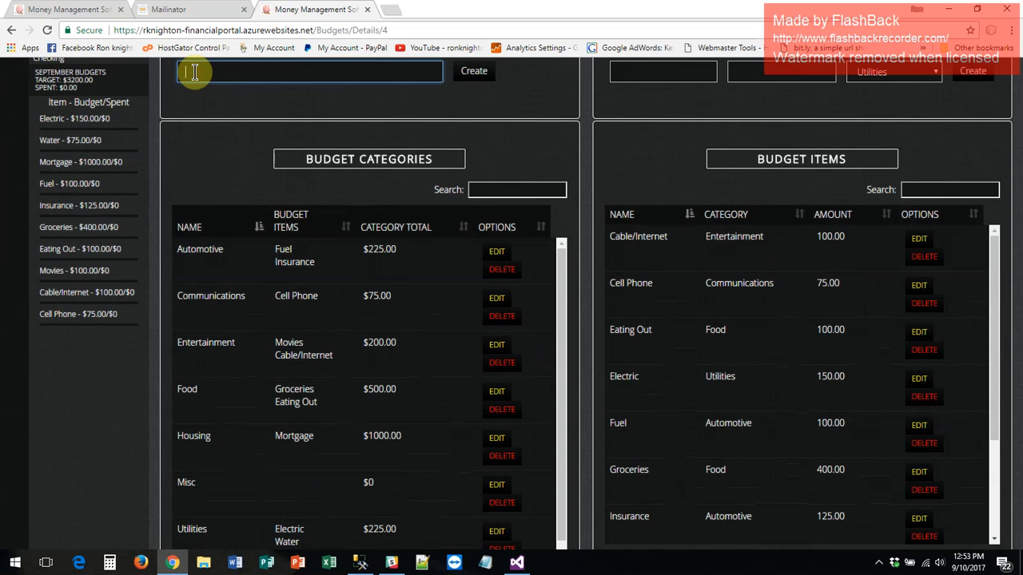
text(Savings)
click(482, 72)
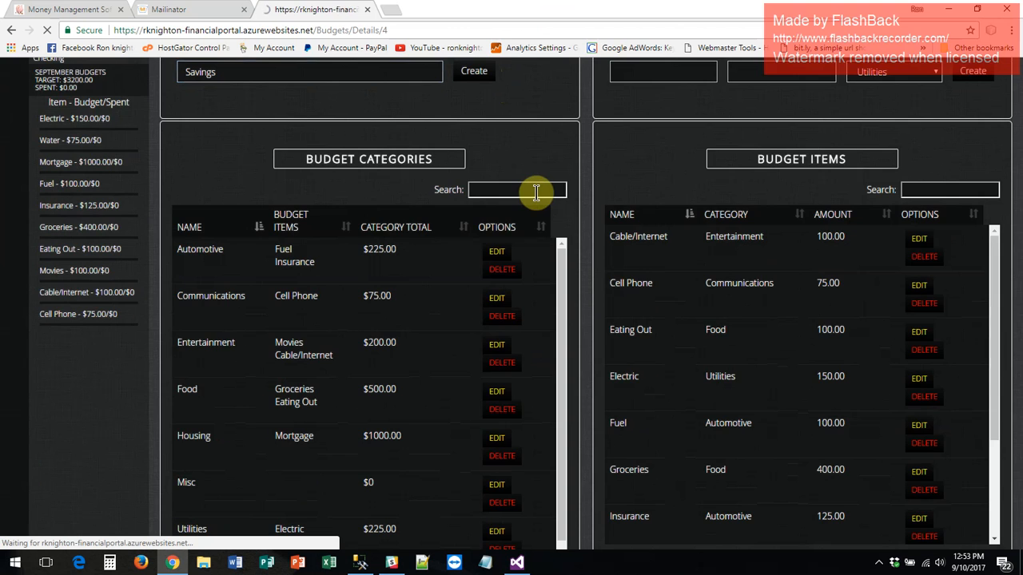
Step: Create a budget item named "Bart's Savings" with an amount of 200 in the Savings category
scroll(549, 221, down, 4)
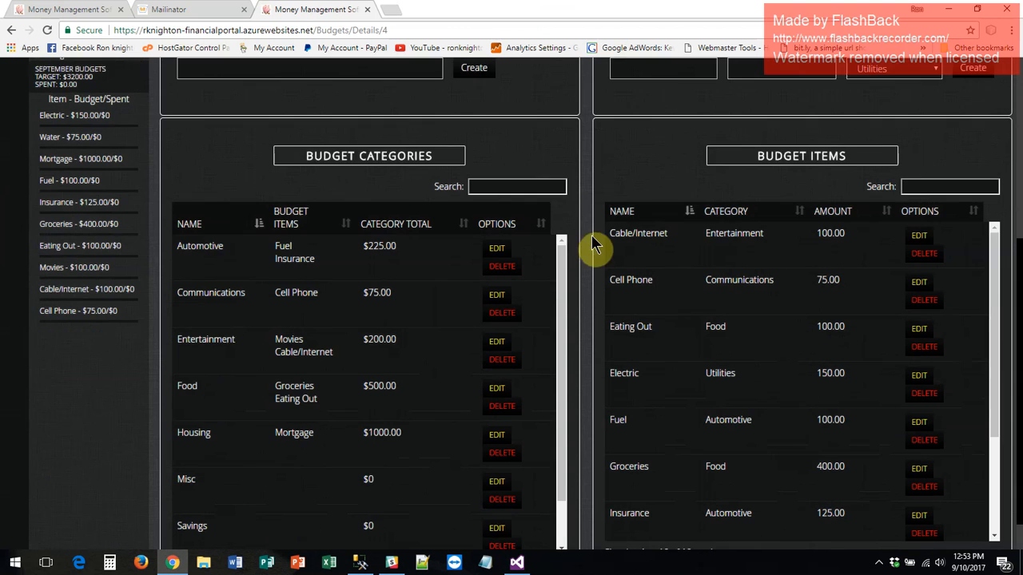
scroll(630, 154, up, 1)
click(630, 152)
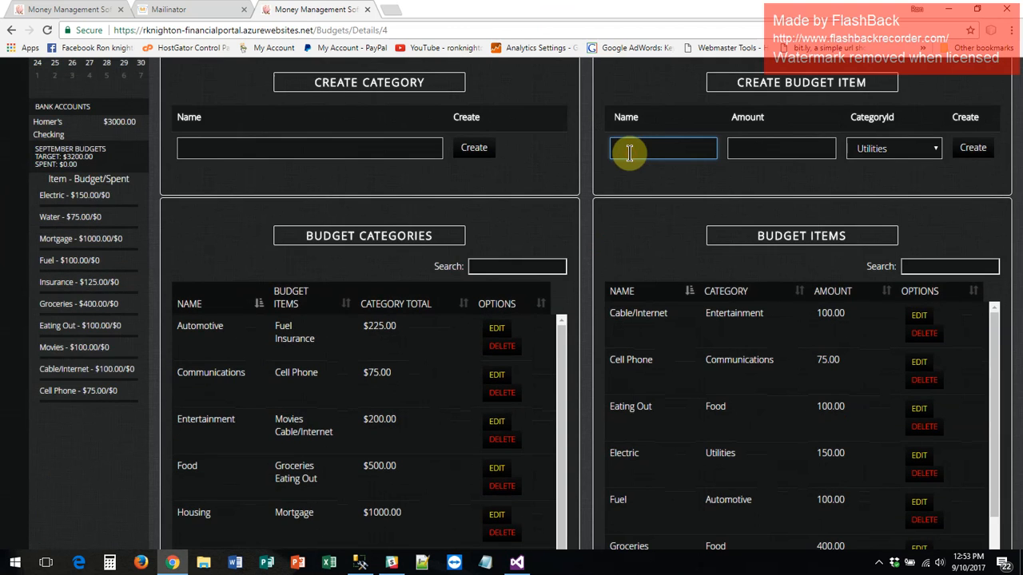
text(Bart's Savings)
click(739, 150)
text(200)
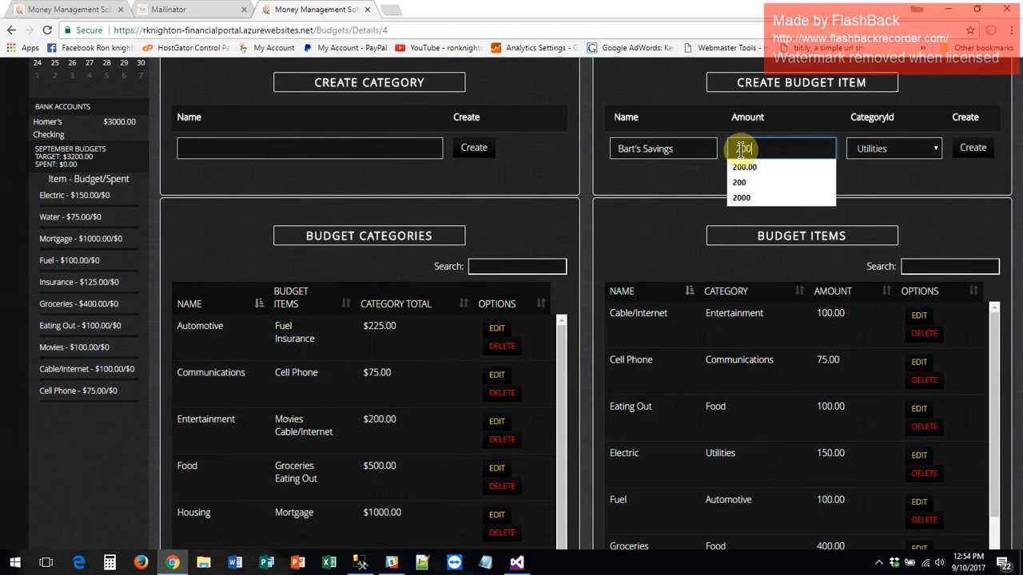
click(932, 150)
click(923, 260)
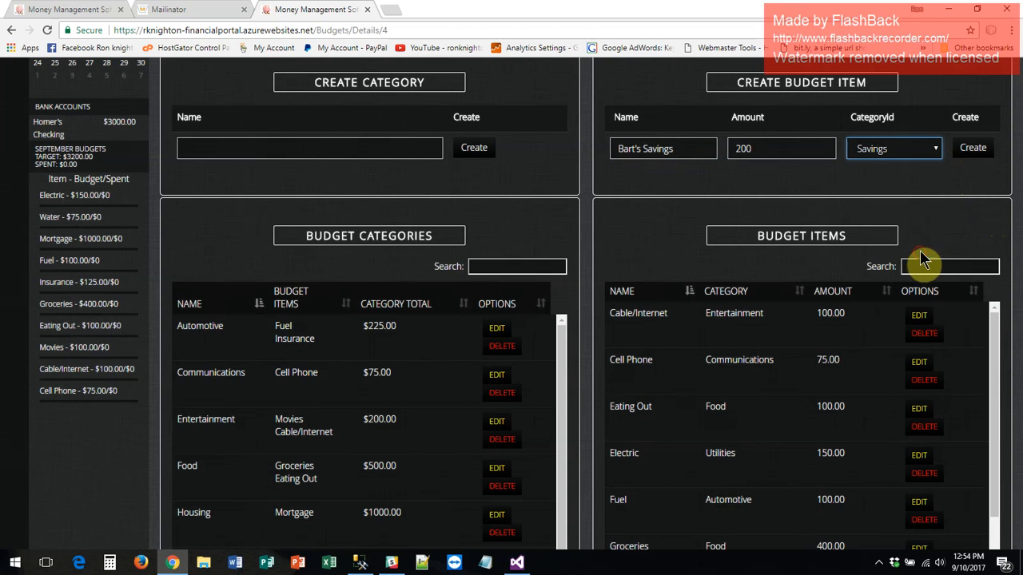
click(976, 152)
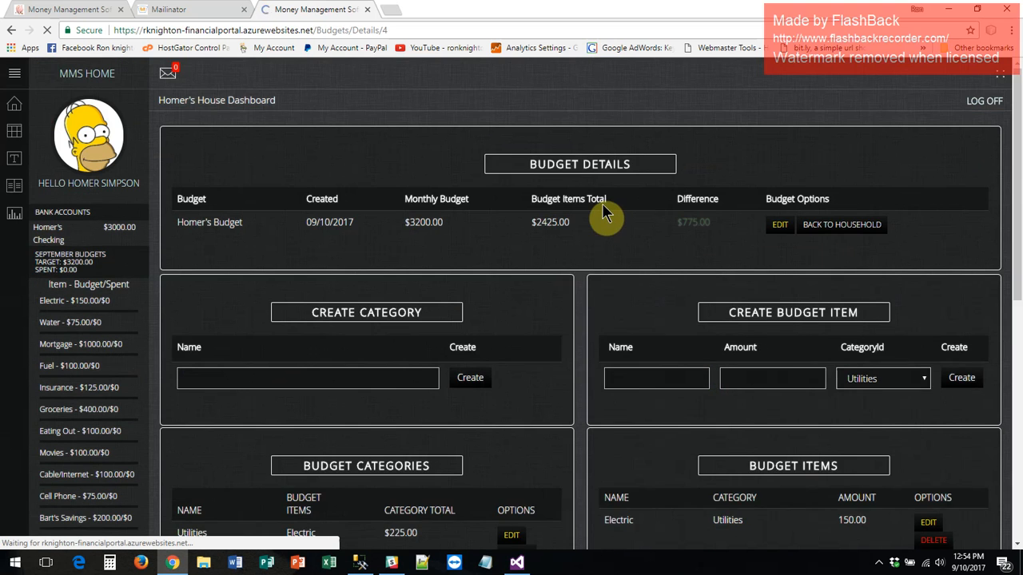
Step: Review the updated category and item lists, and compare the monthly budget with the budget items total and difference
scroll(573, 242, down, 4)
scroll(521, 304, down, 1)
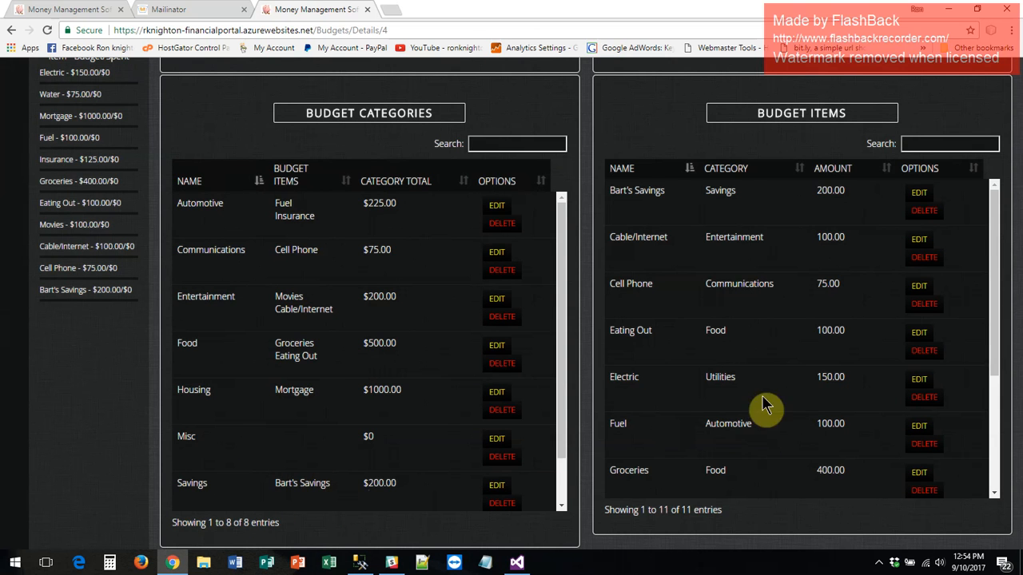
scroll(605, 235, up, 4)
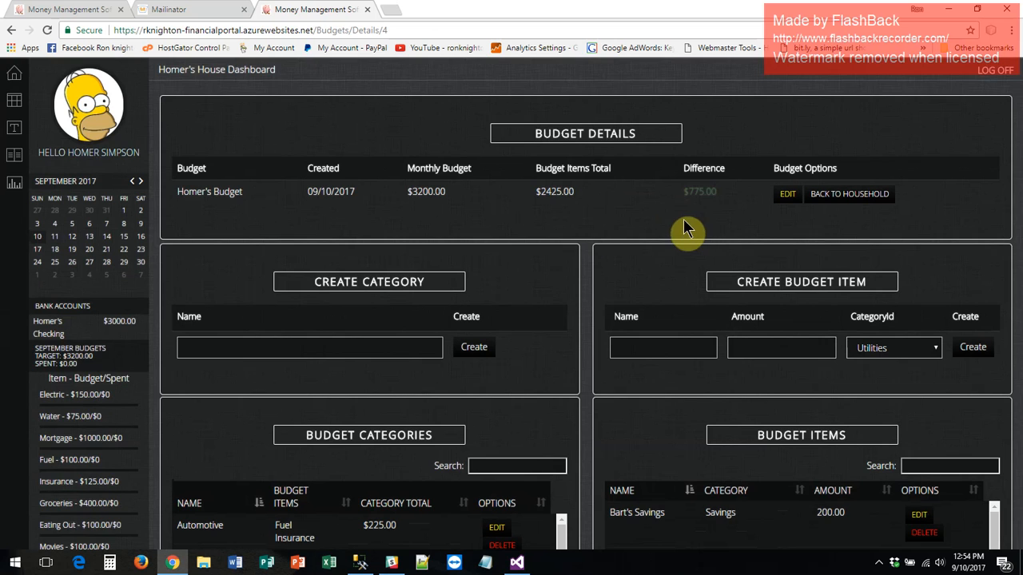
scroll(685, 224, down, 2)
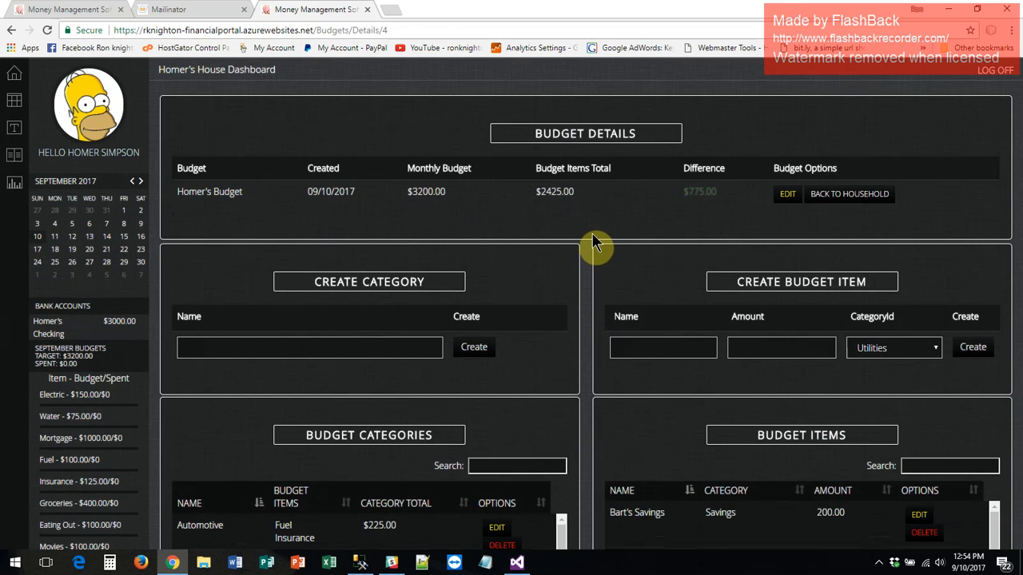
scroll(631, 284, down, 3)
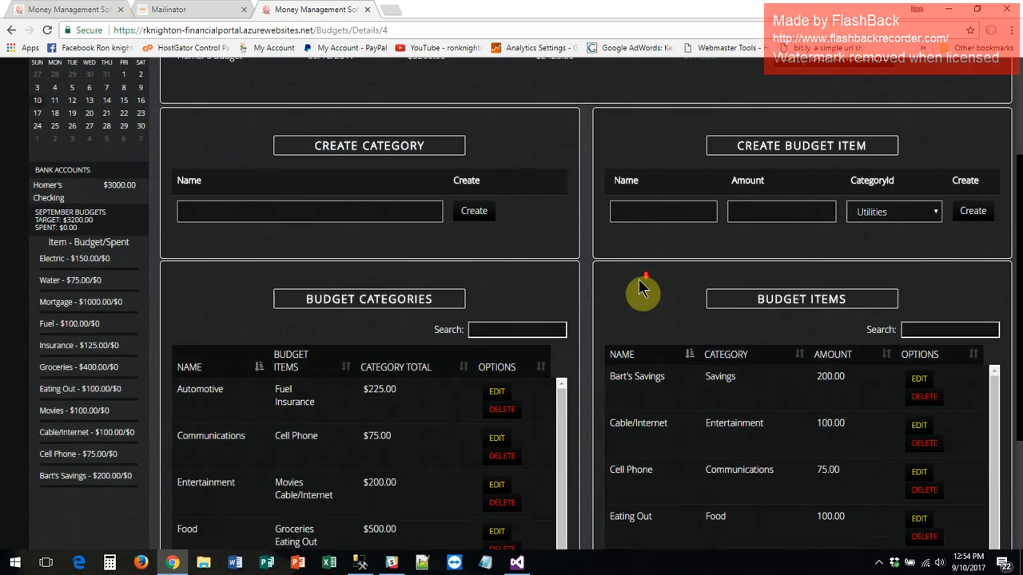
scroll(647, 312, up, 4)
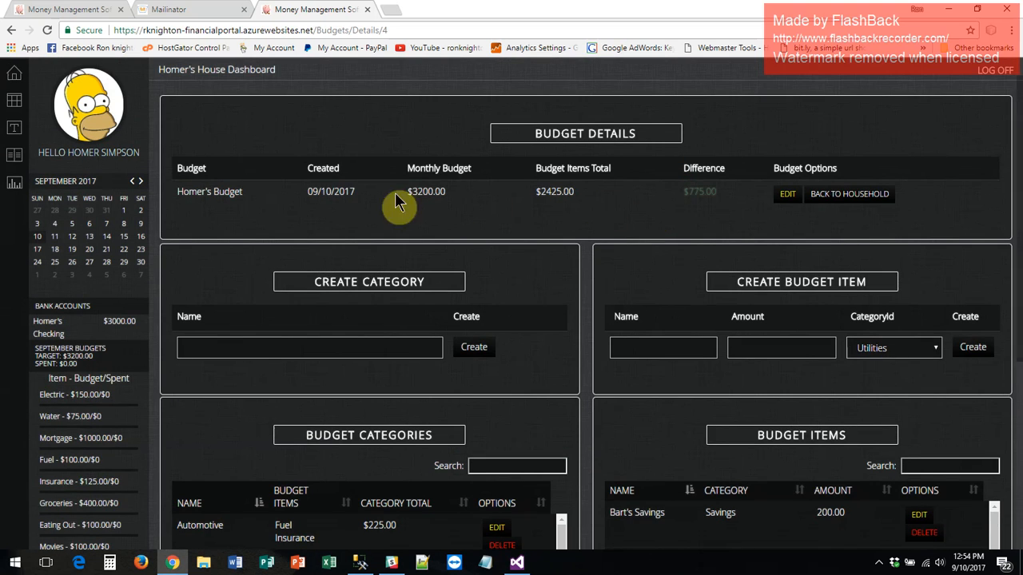
scroll(540, 228, down, 4)
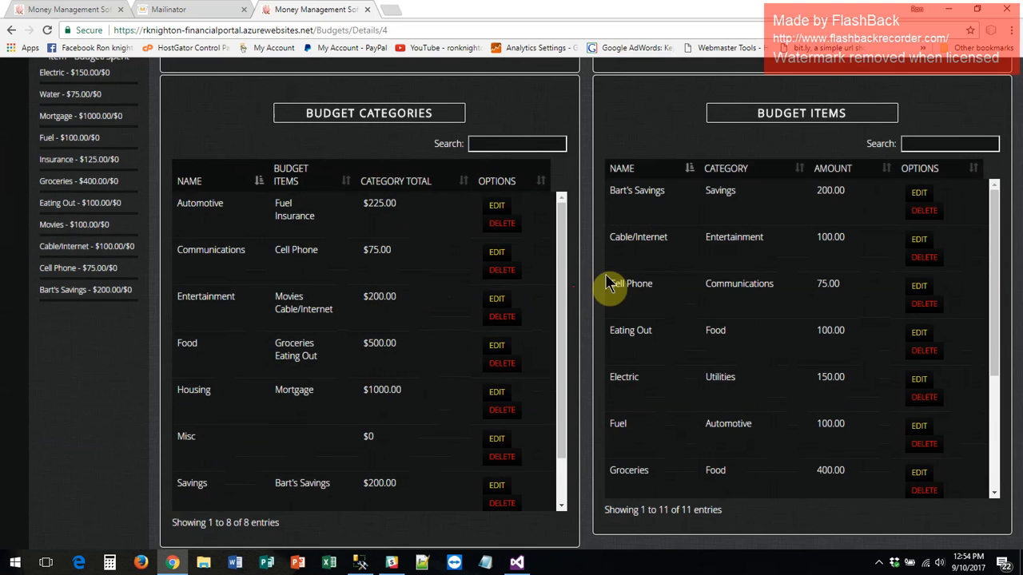
scroll(290, 338, up, 1)
scroll(267, 335, down, 1)
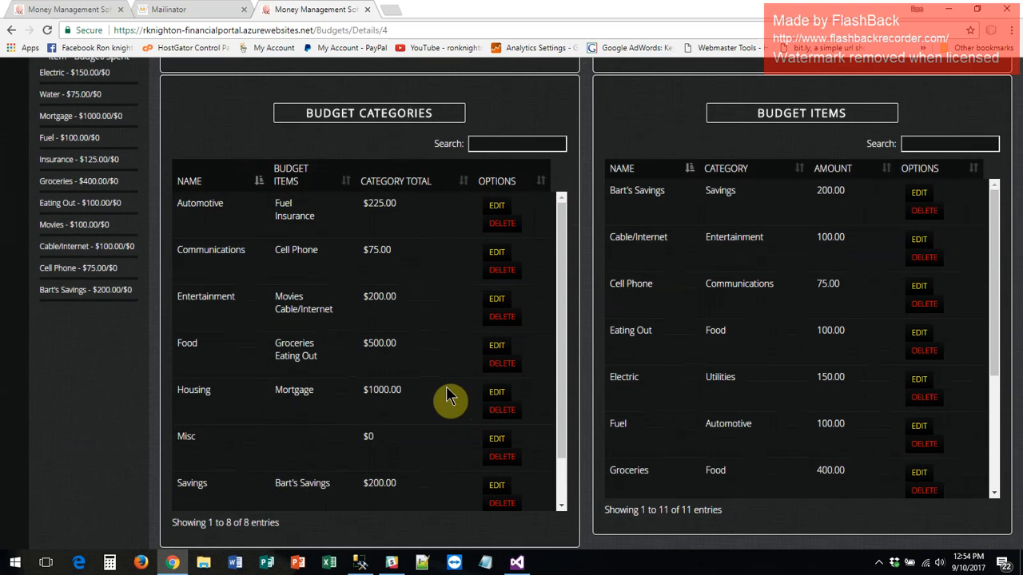
scroll(360, 392, up, 2)
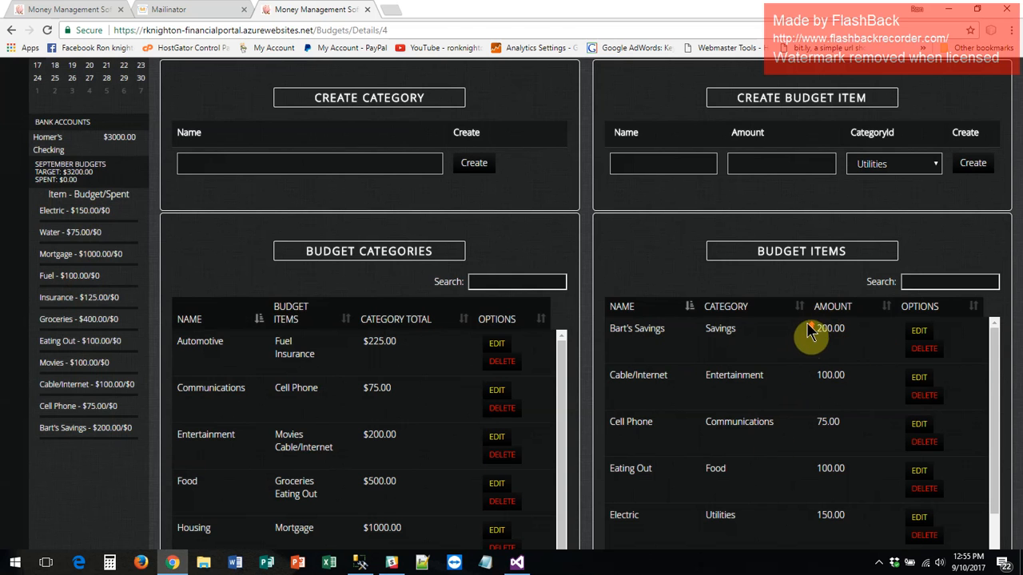
scroll(810, 336, up, 3)
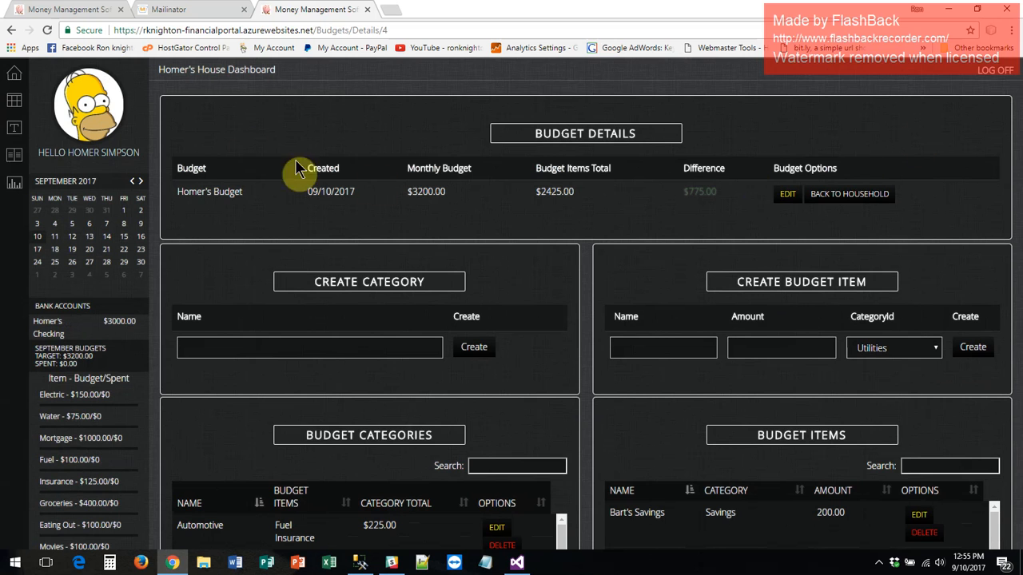
scroll(55, 123, up, 1)
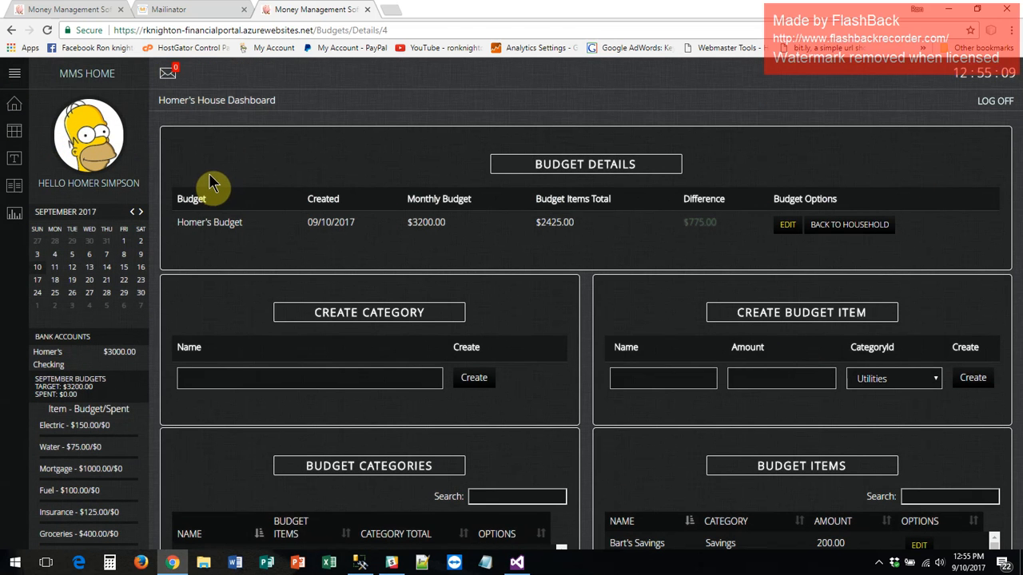
scroll(543, 178, down, 1)
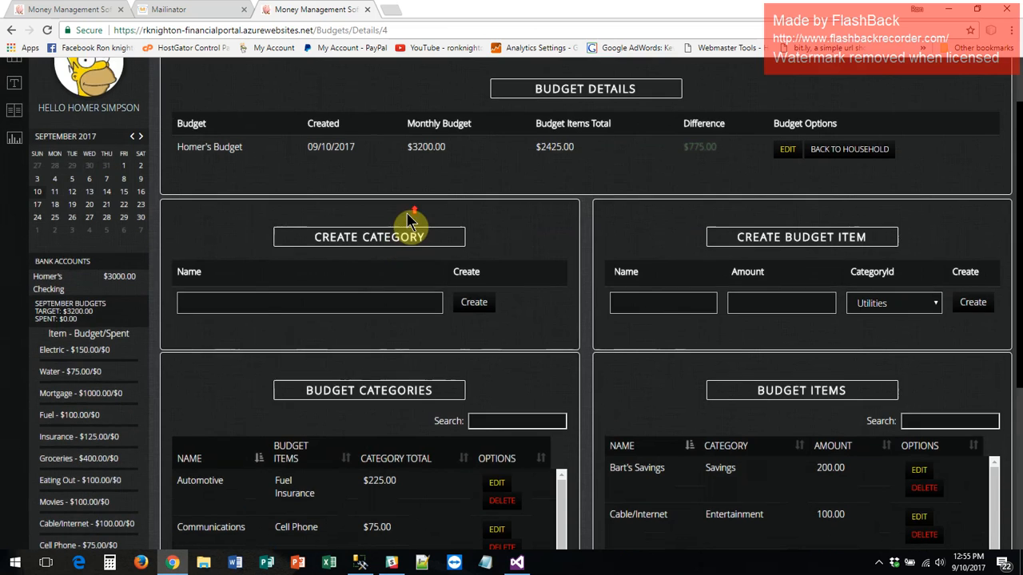
scroll(408, 220, up, 1)
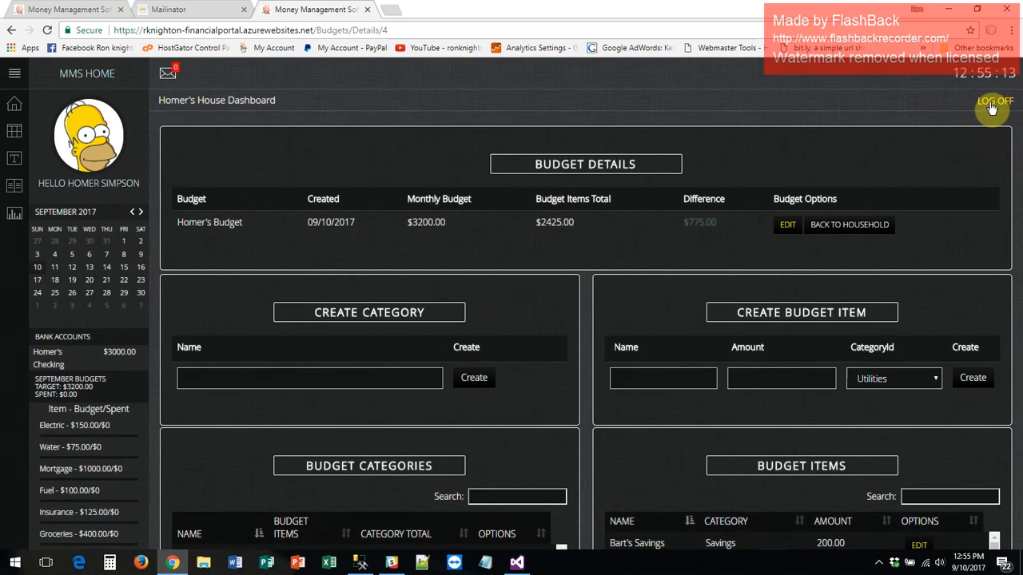